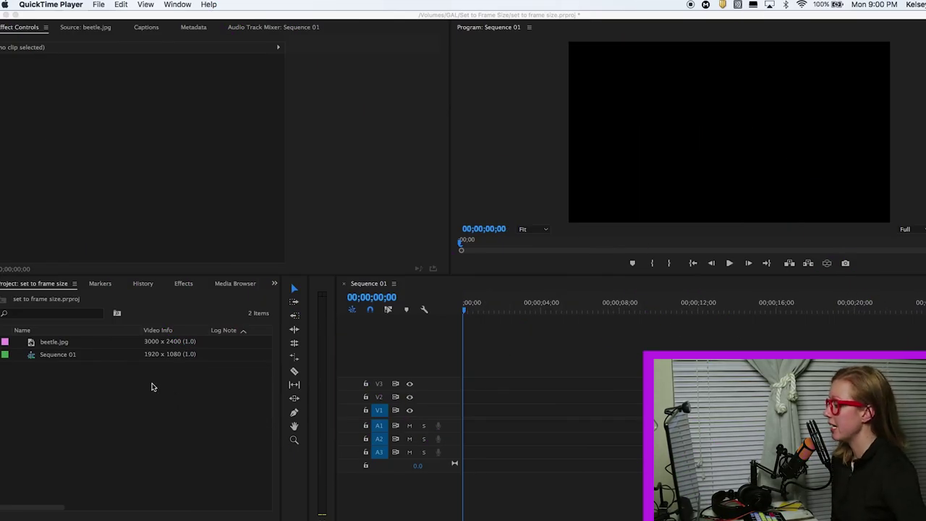
Step: Bring the Premiere Pro project with beetle.jpg and Sequence 01 in front of QuickTime Player
click(63, 358)
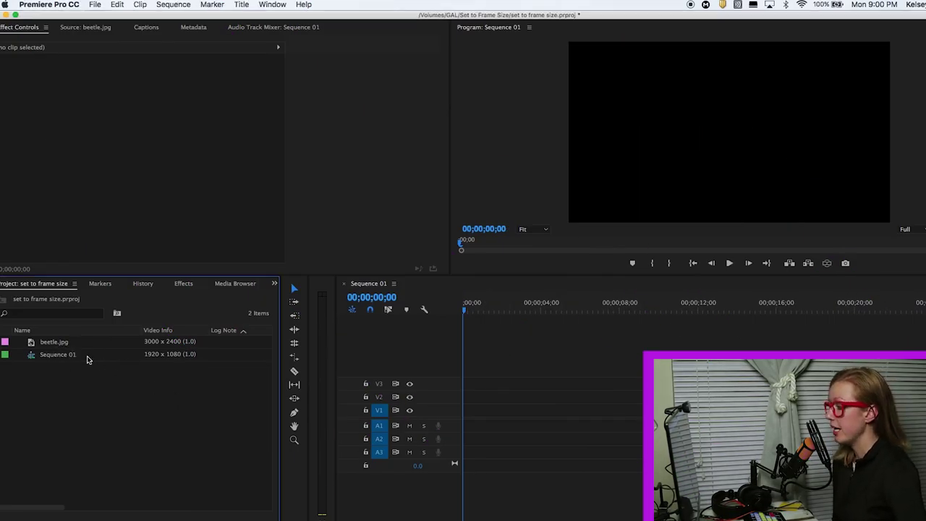
Step: Compare Sequence 01 and beetle.jpg sizes, preview beetle.jpg, and place it on track V1
click(327, 298)
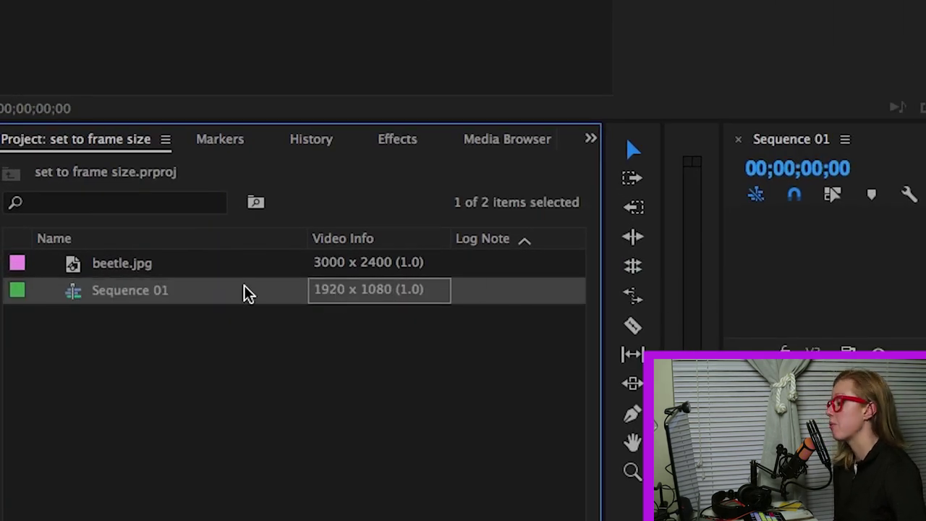
click(114, 266)
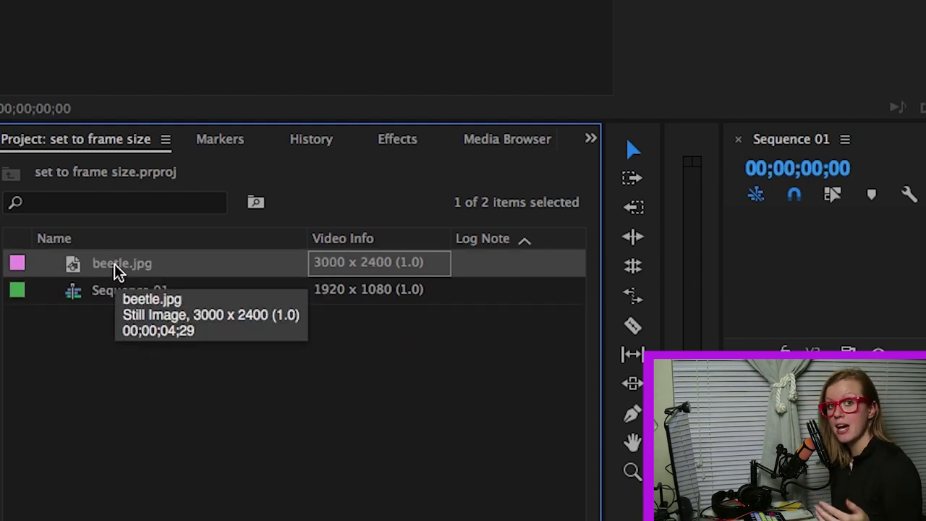
click(109, 358)
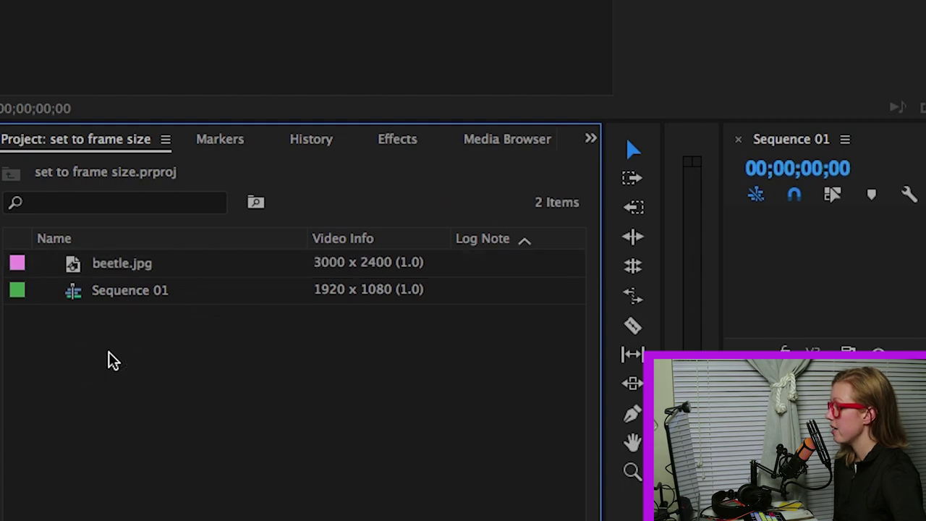
click(117, 266)
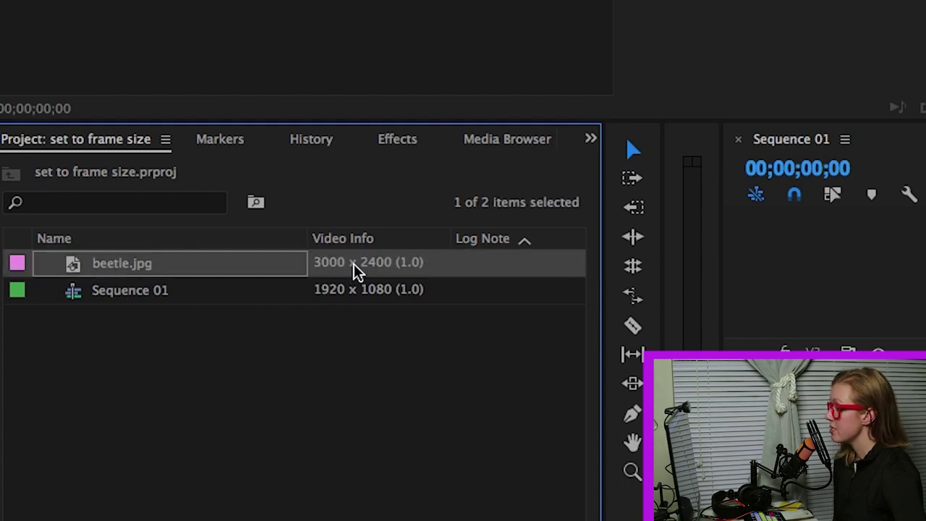
double_click(72, 265)
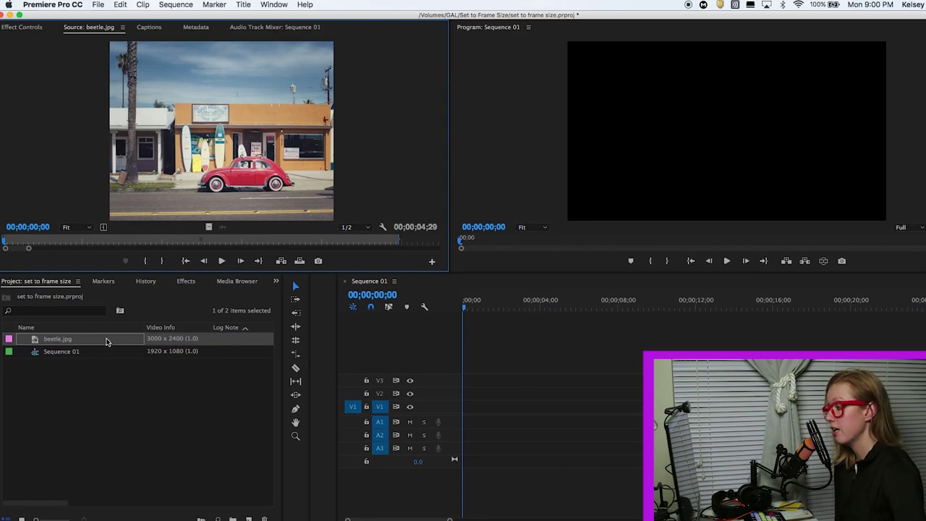
drag(62, 340, 461, 409)
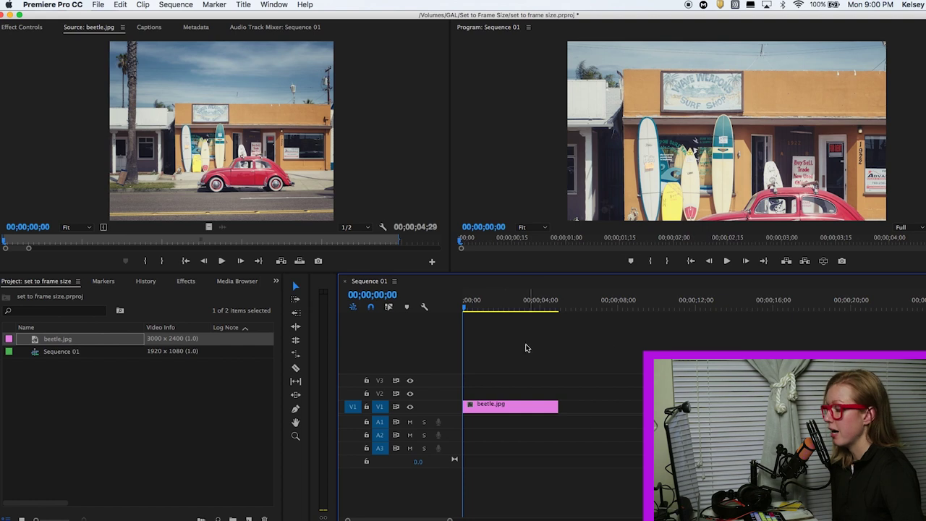
Step: Park the playhead at 00;00;00;21 and select the beetle.jpg clip on V1
click(475, 305)
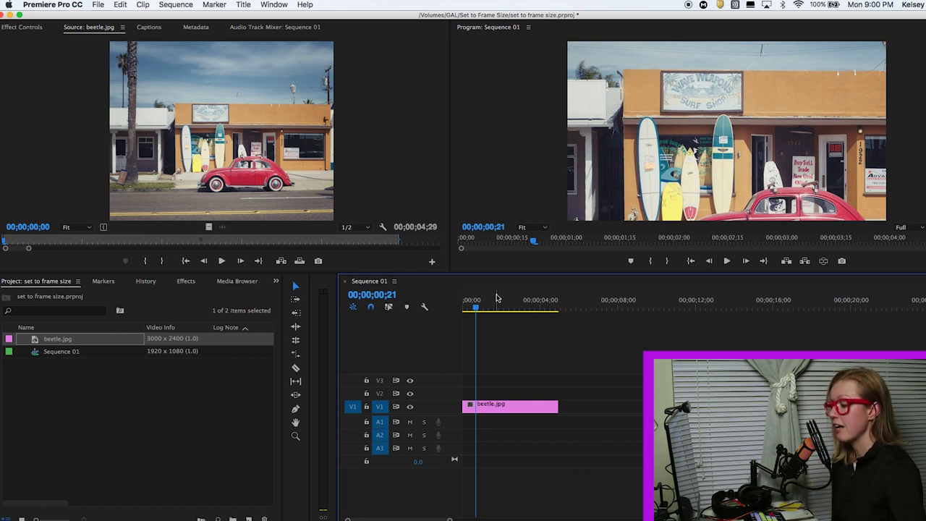
click(513, 407)
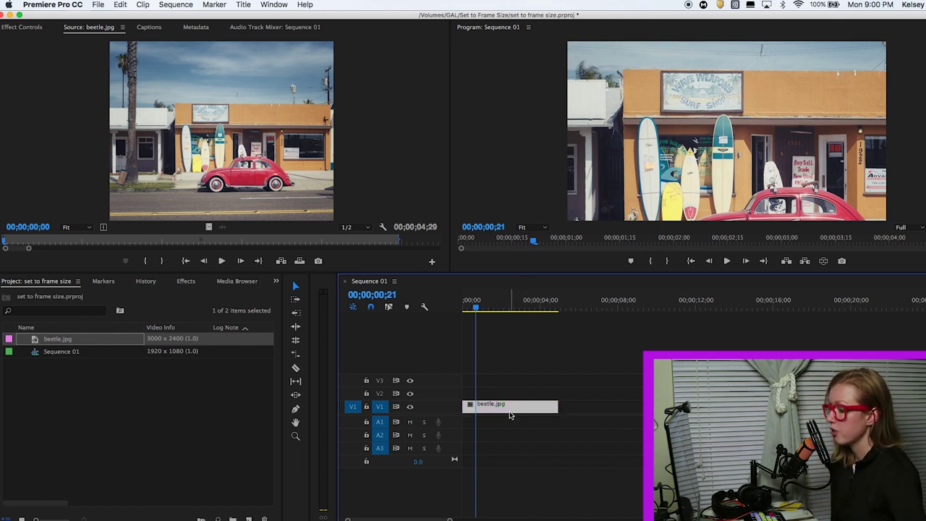
right_click(509, 414)
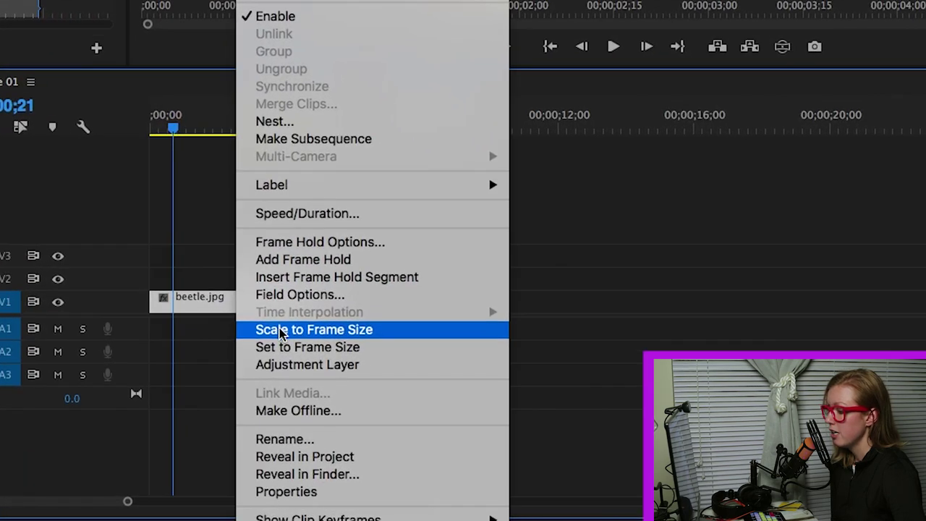
Step: Apply Scale to Frame Size to beetle.jpg and view its Effect Controls, with Scale still 100.0
click(280, 332)
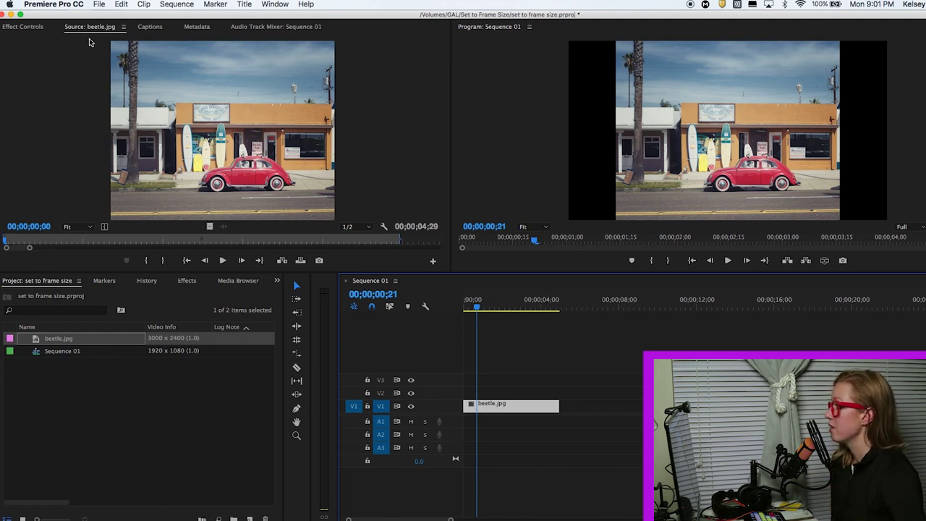
click(23, 27)
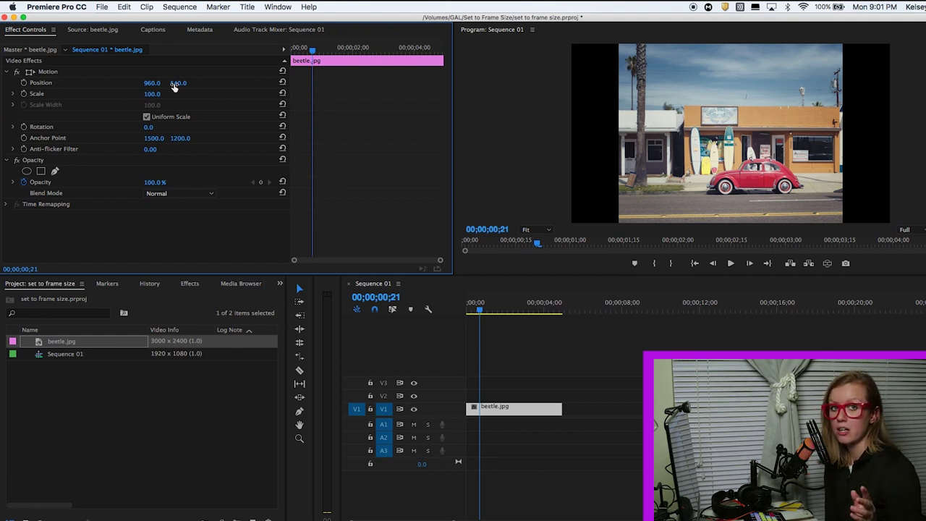
click(524, 409)
Step: Apply Set to Frame Size so beetle.jpg's Scale becomes 45.0, then return the playhead to 00;00;00;00
right_click(525, 409)
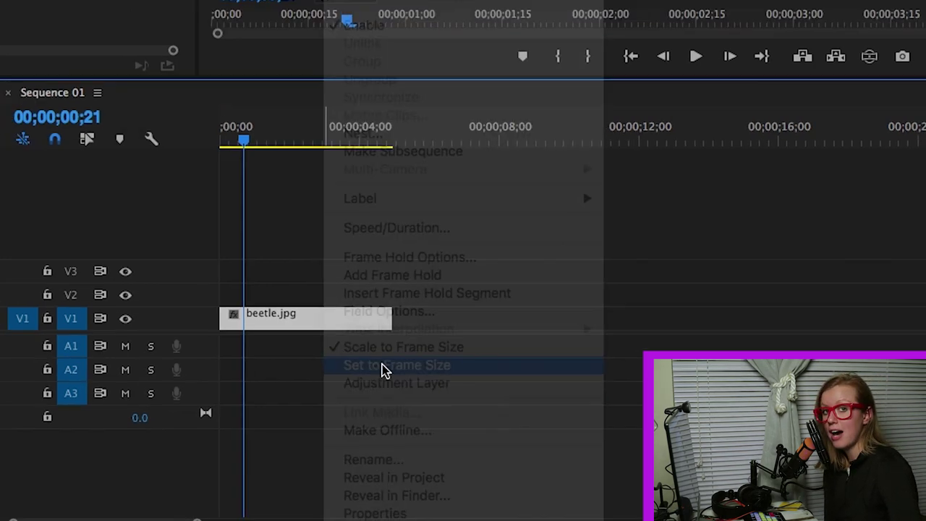
click(359, 356)
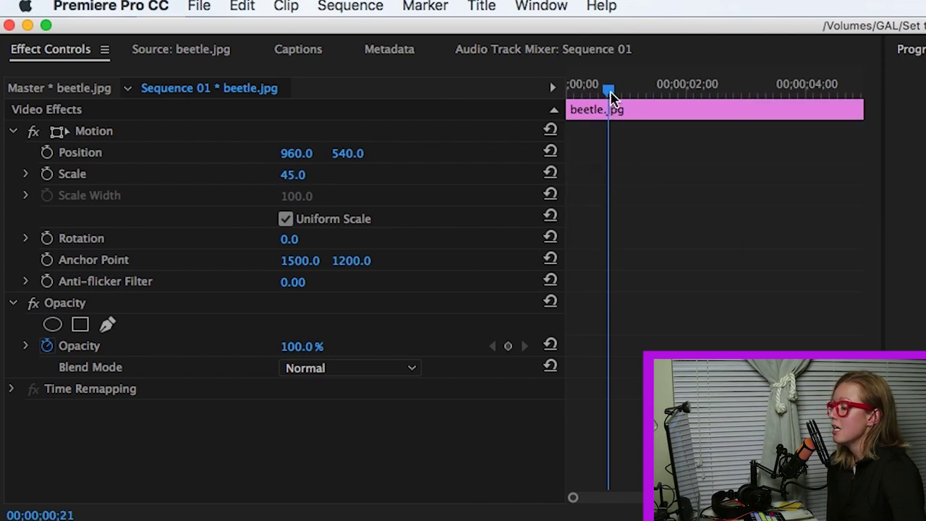
drag(612, 90, 528, 89)
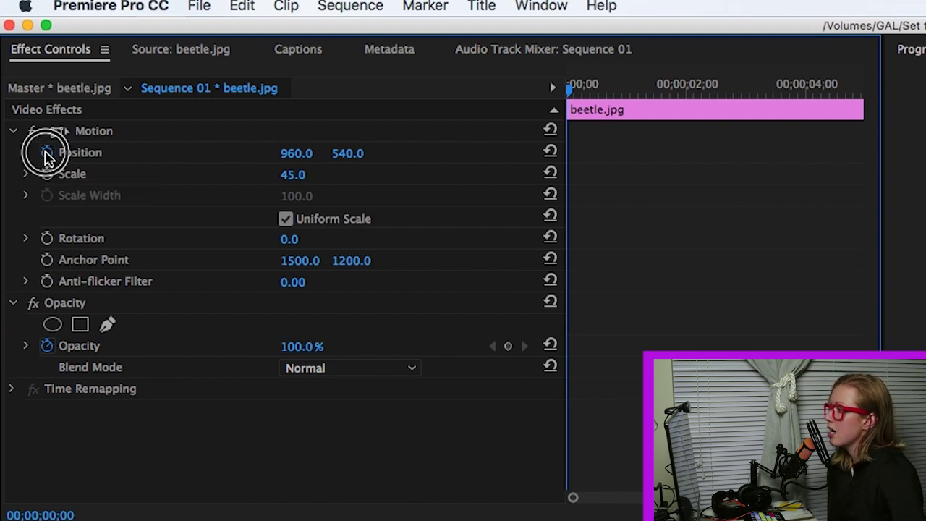
Step: Keyframe Position and Scale at the start, then set Scale to 55 at 00;00;04;12
click(47, 153)
click(46, 175)
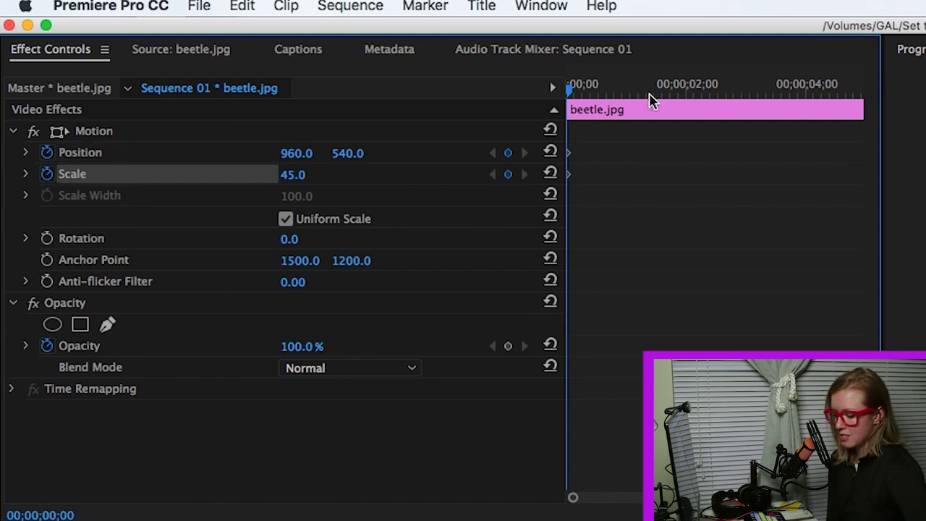
drag(651, 87, 831, 86)
click(306, 174)
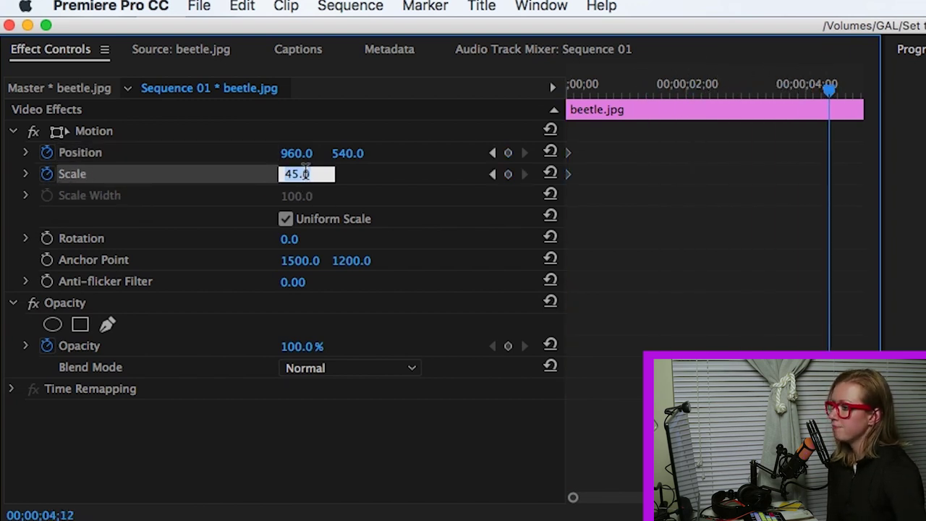
text(55)
key(Return)
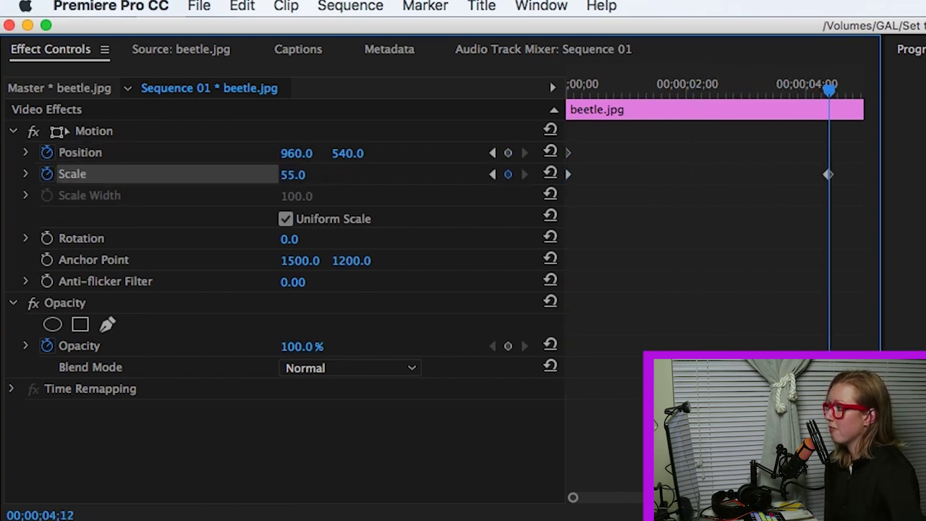
Step: Play back the 45-to-55 scale animation from the clip's start
drag(622, 90, 521, 96)
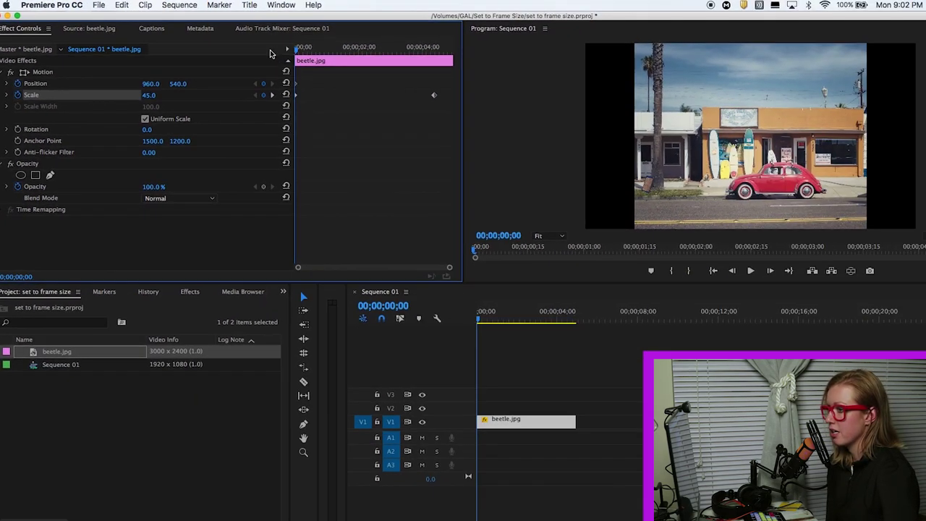
key(space)
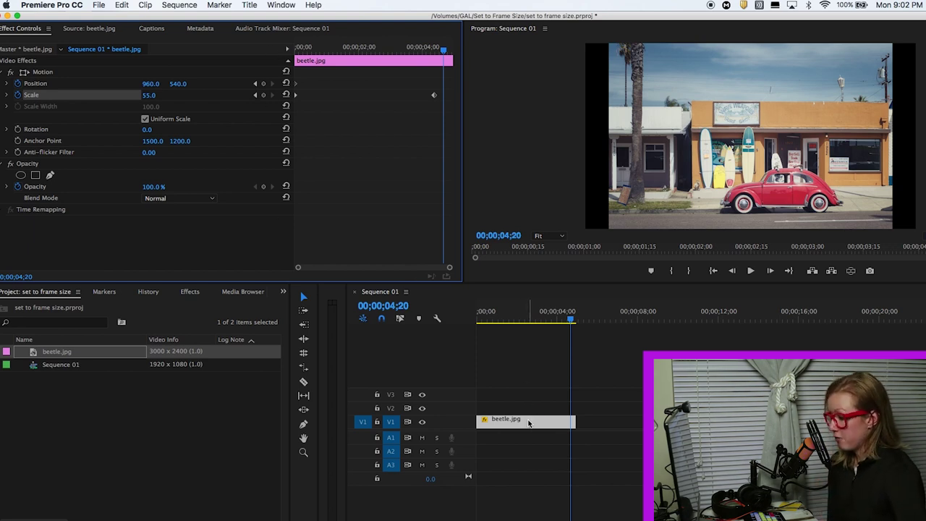
right_click(528, 422)
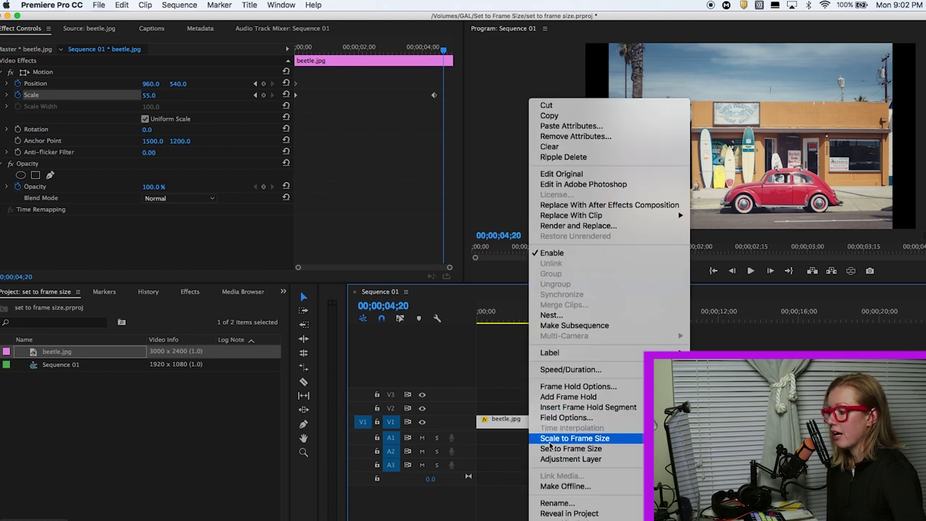
click(553, 438)
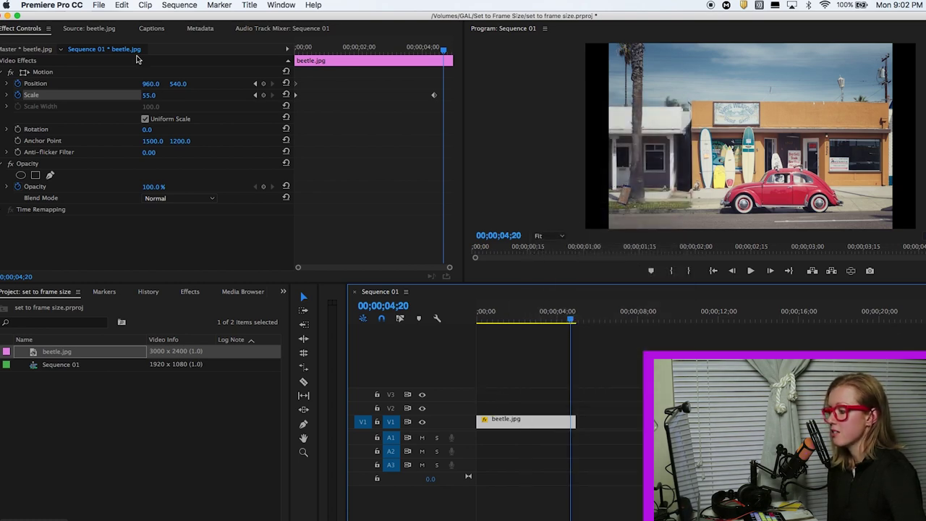
click(37, 6)
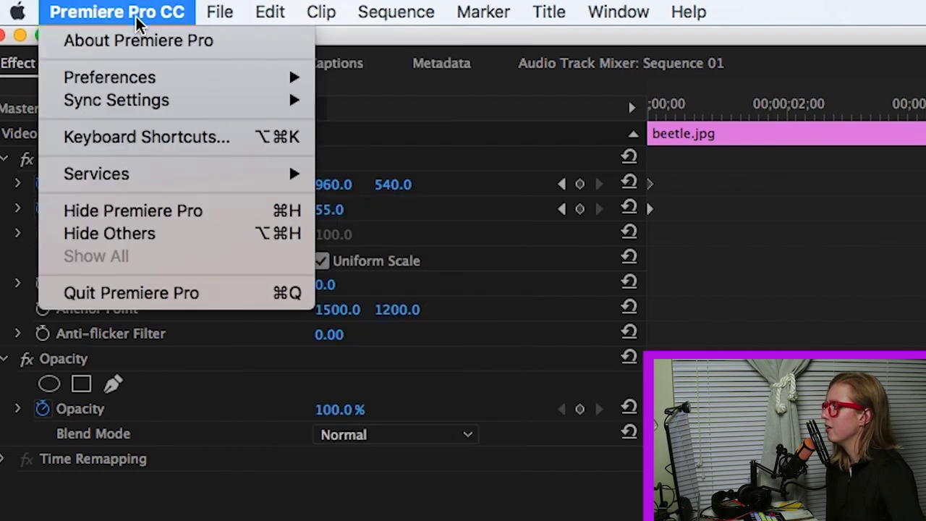
click(152, 140)
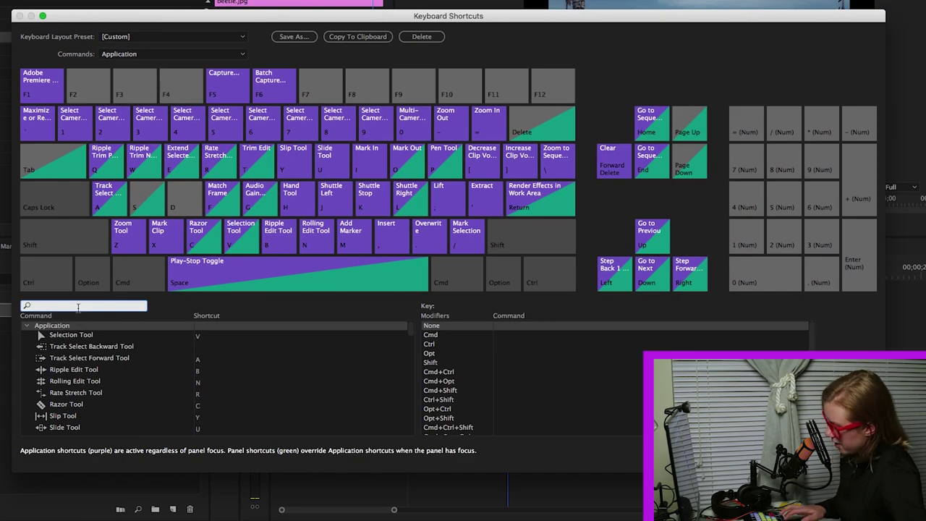
text(set to)
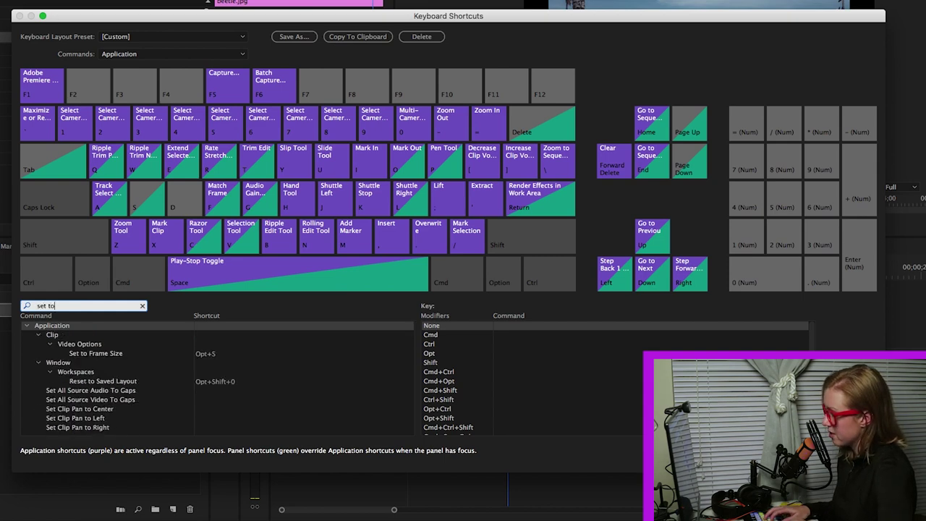
text( fr)
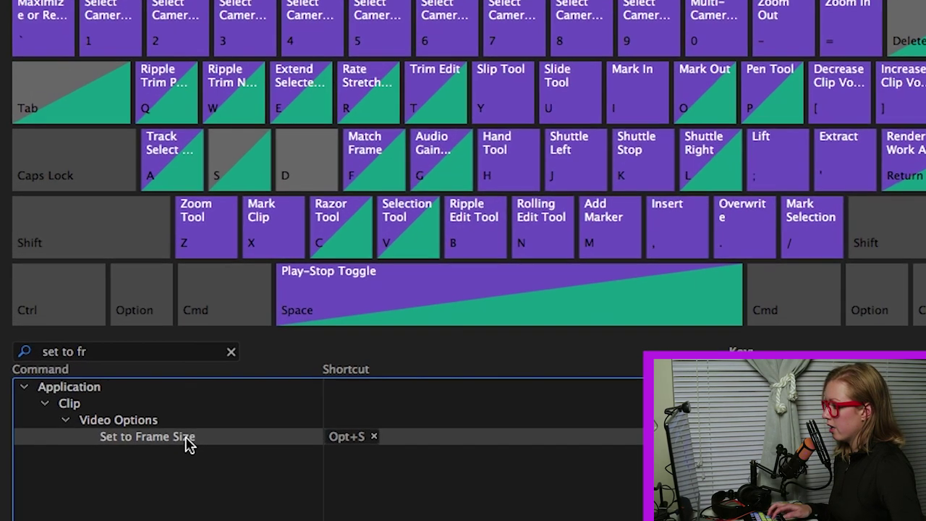
click(206, 354)
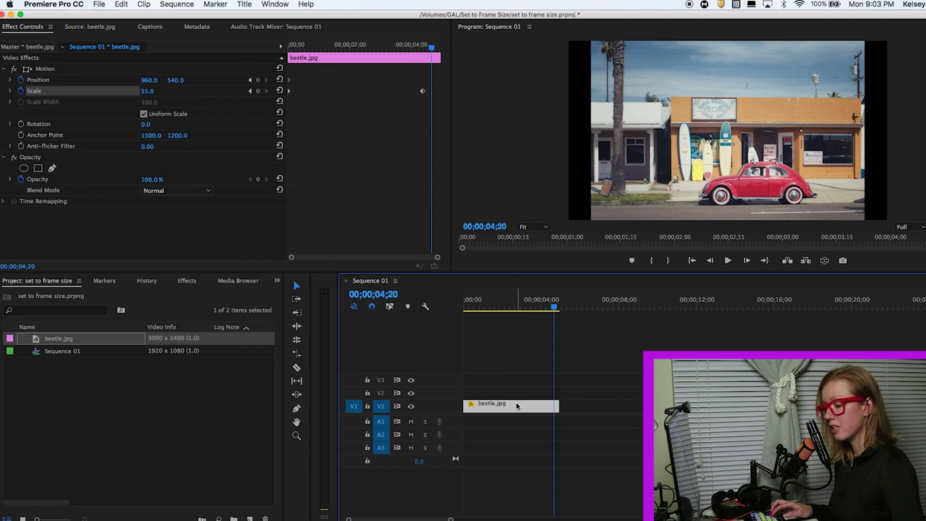
Step: Reapply Set to Frame Size with Option+S, resetting Scale to 45.0 and removing the keyframes
key(alt+s)
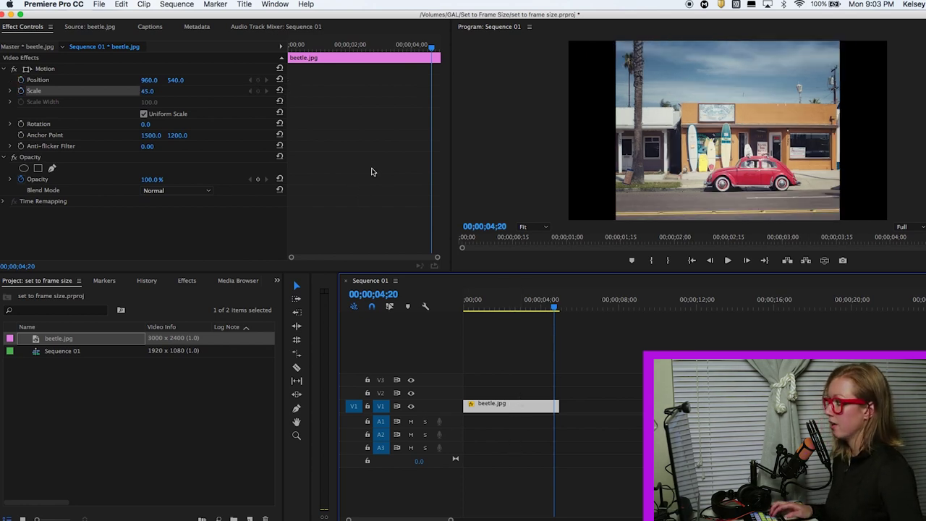